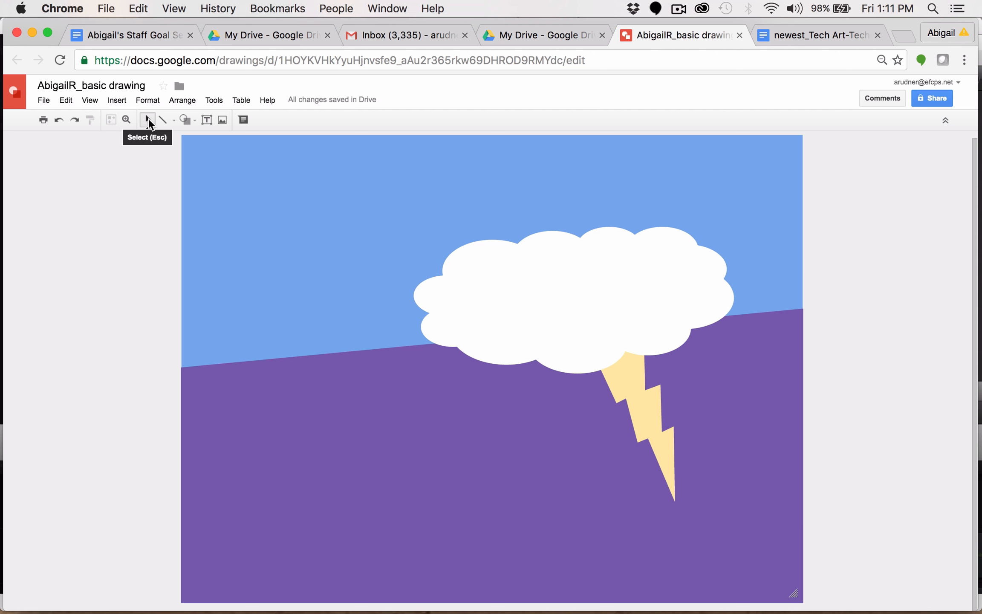
Step: Try moving the sky background, cloud and lightning bolt around, then undo all those moves
click(148, 119)
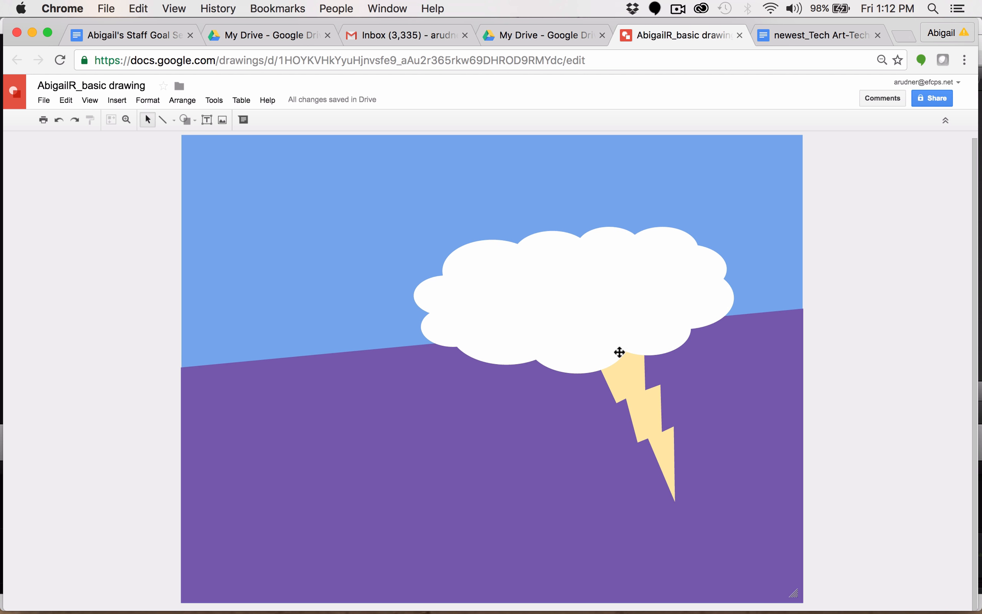
click(616, 379)
click(547, 315)
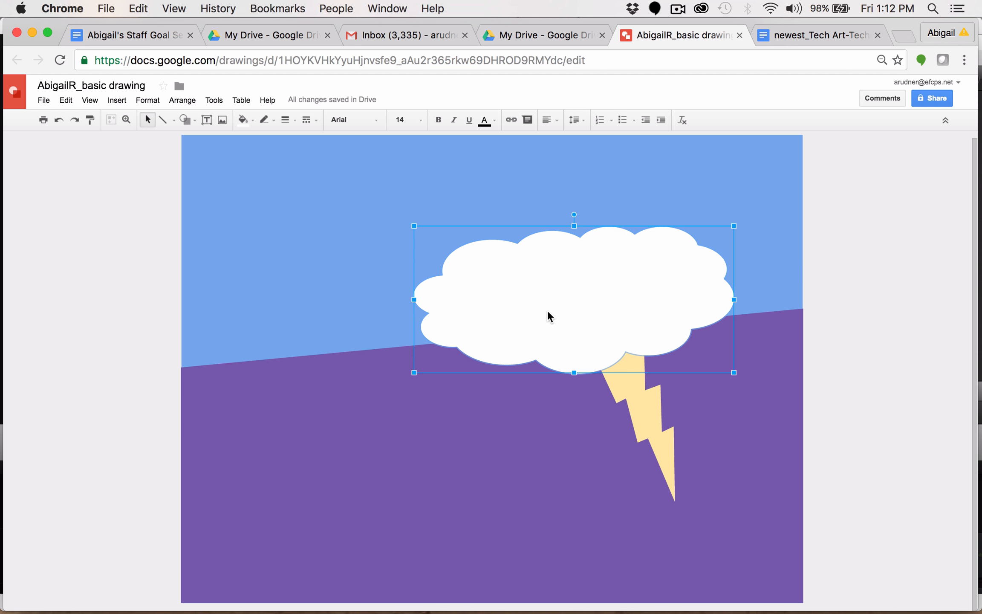
click(317, 218)
drag(336, 417, 347, 497)
drag(312, 249, 180, 308)
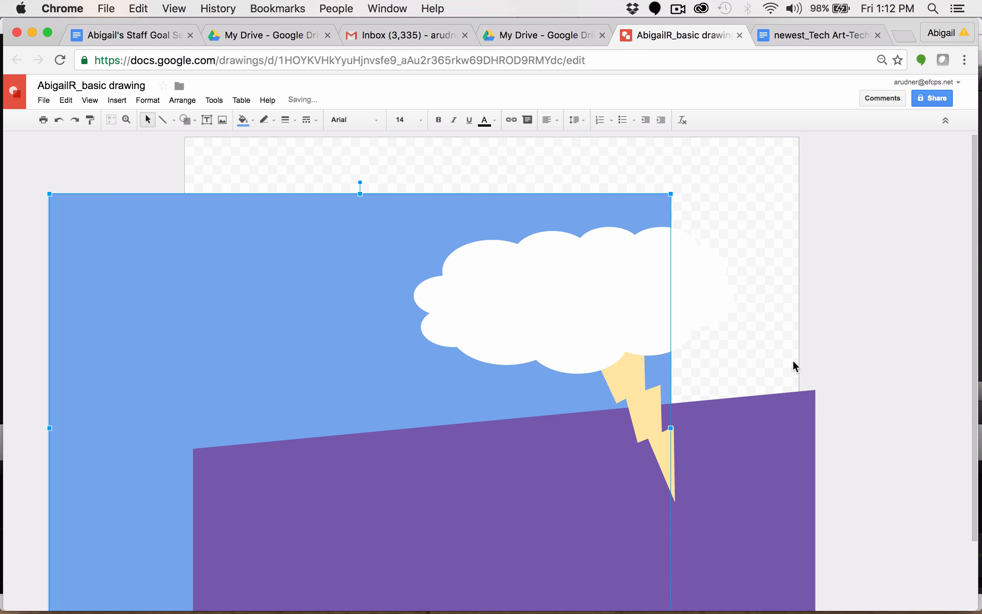
click(622, 321)
drag(622, 321, 803, 239)
drag(633, 378, 767, 371)
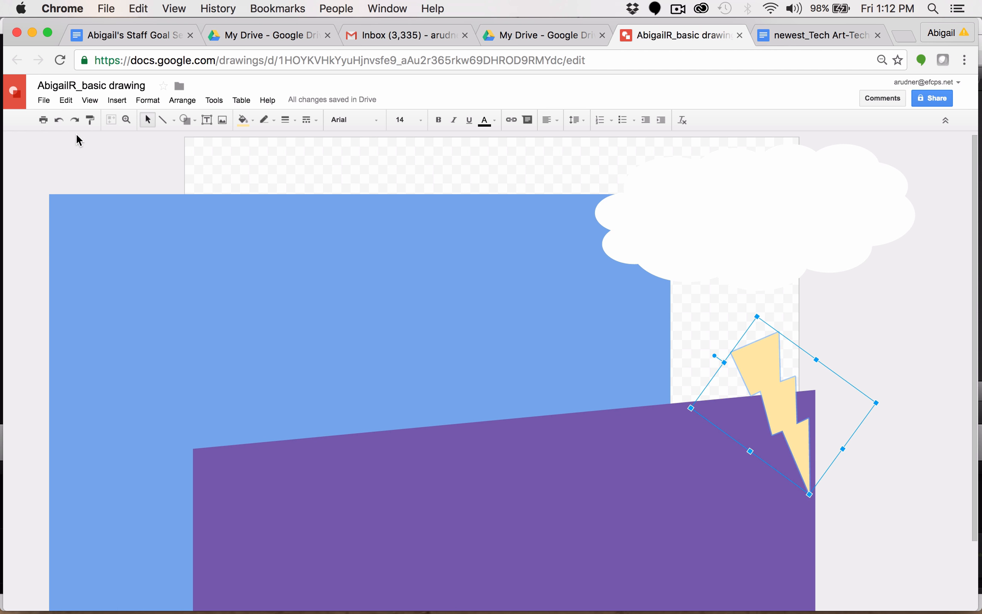
click(57, 121)
click(57, 122)
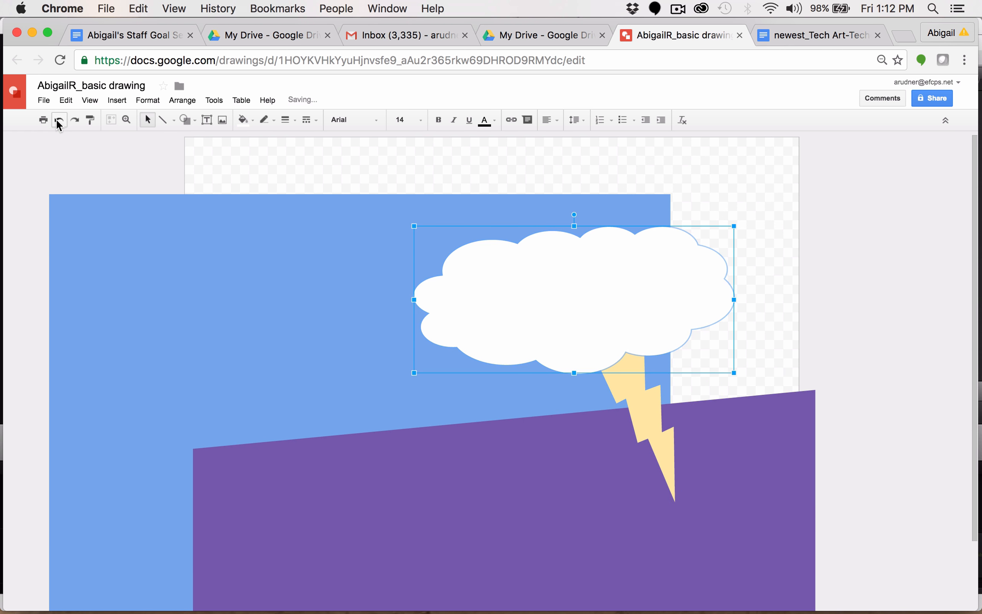
click(57, 122)
click(57, 122)
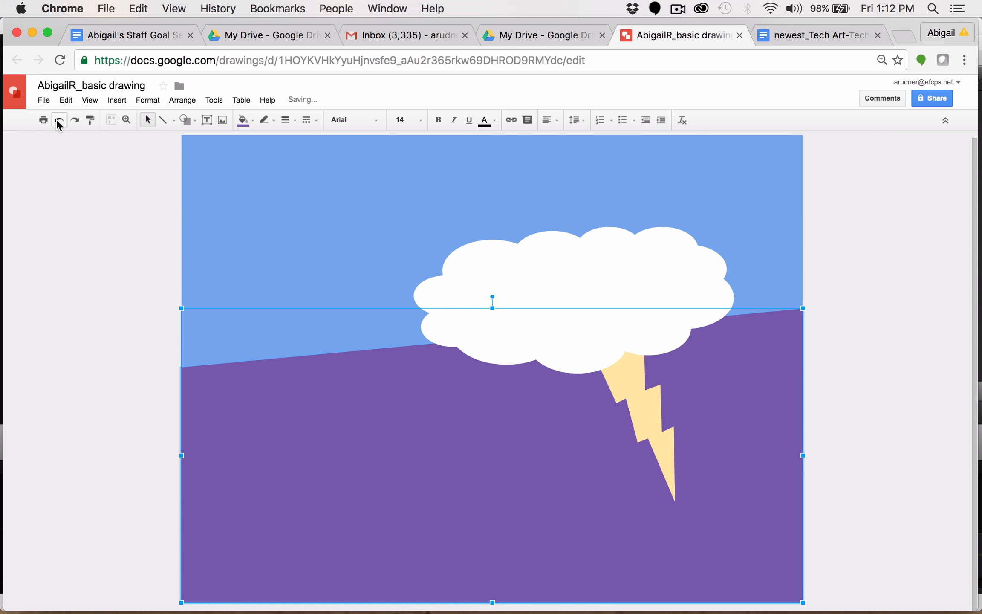
Step: Rotate the cloud slightly counter-clockwise
click(597, 273)
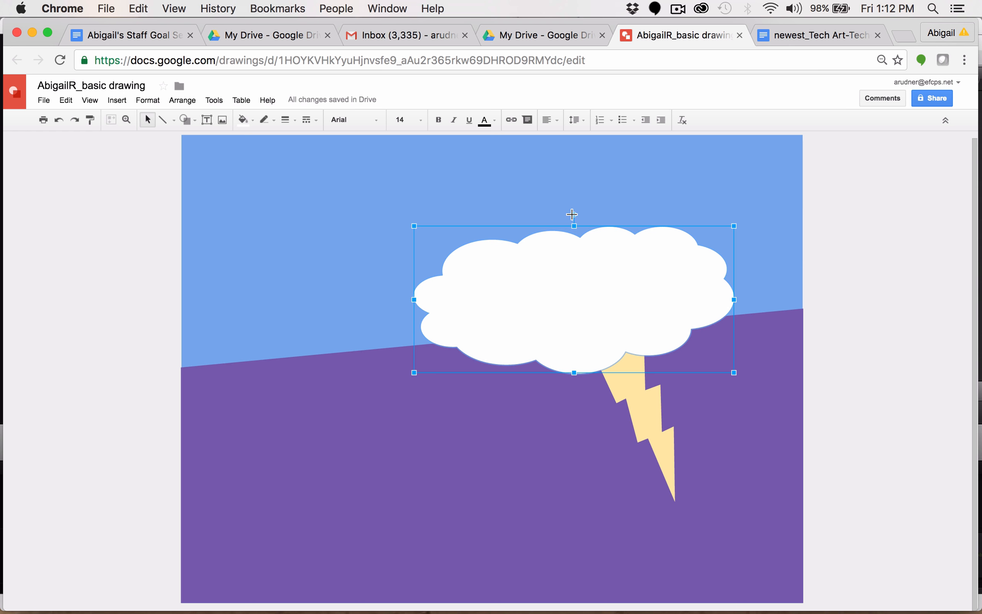
drag(573, 213, 550, 215)
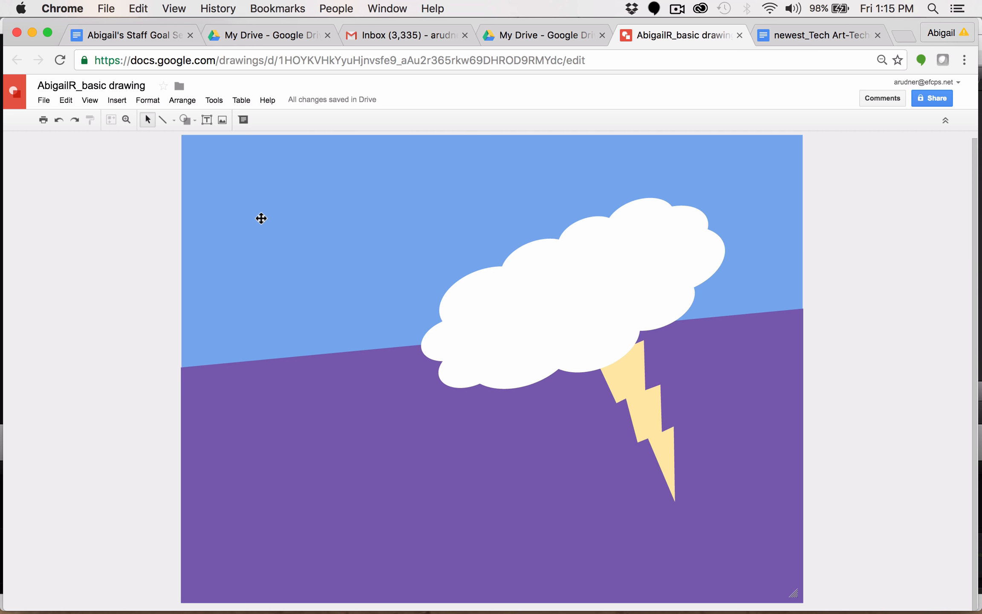
Step: Give the sky background a dark blue, 24px, dash-dot border
click(261, 218)
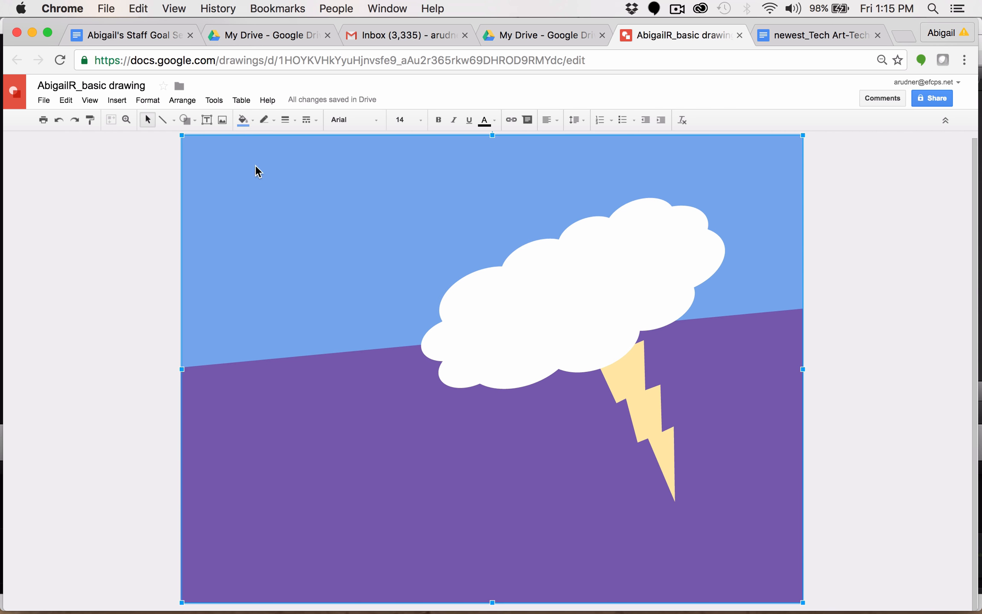
click(272, 121)
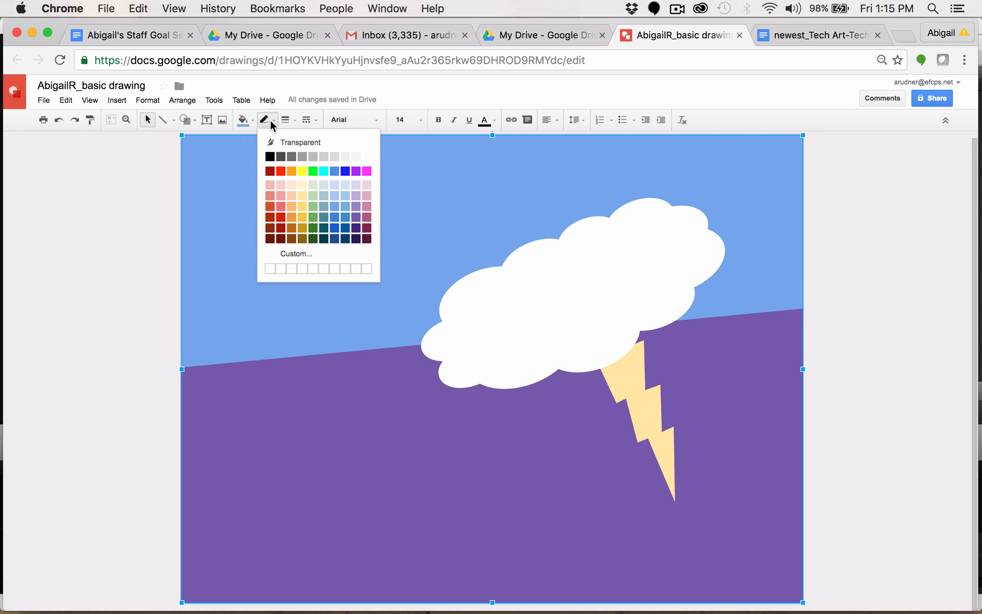
click(335, 221)
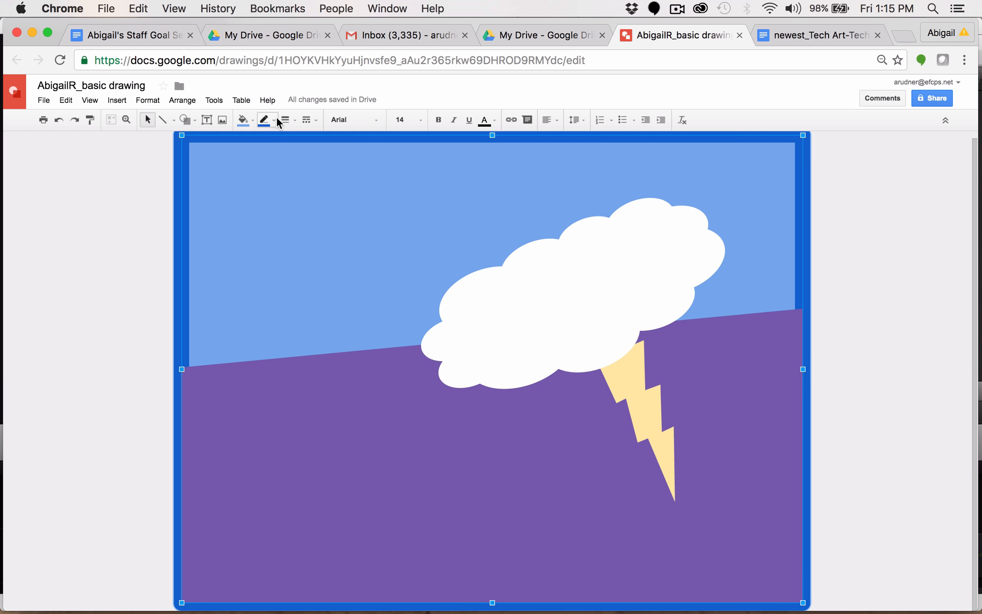
click(294, 120)
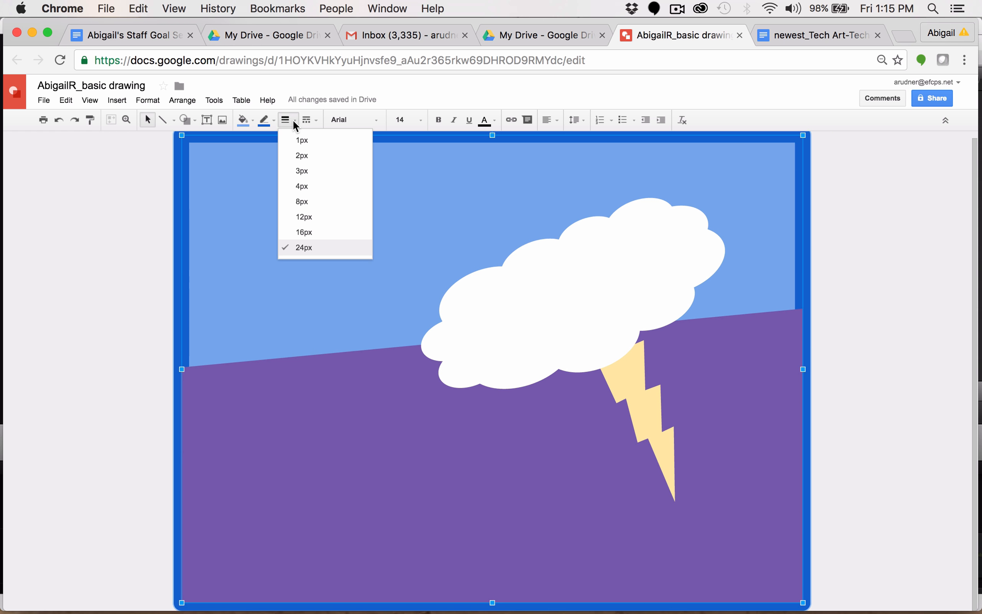
click(319, 123)
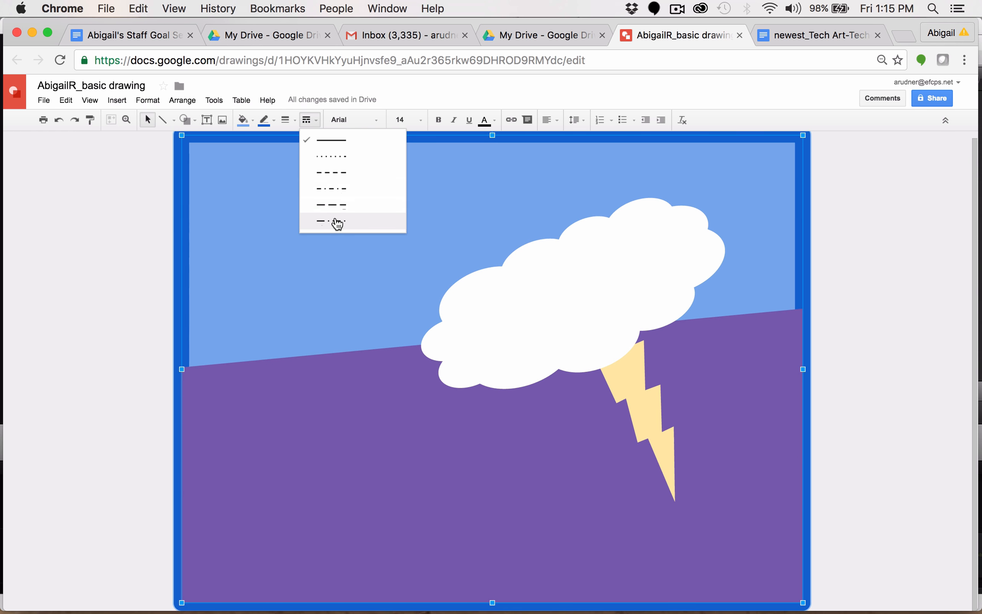
click(335, 221)
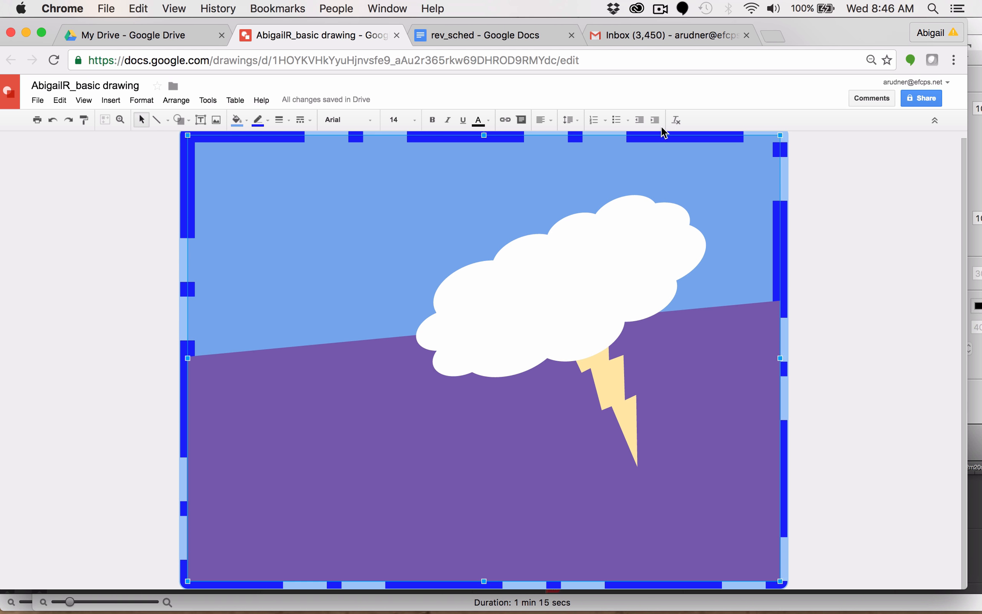
Step: Set the background's border colour to transparent
click(267, 120)
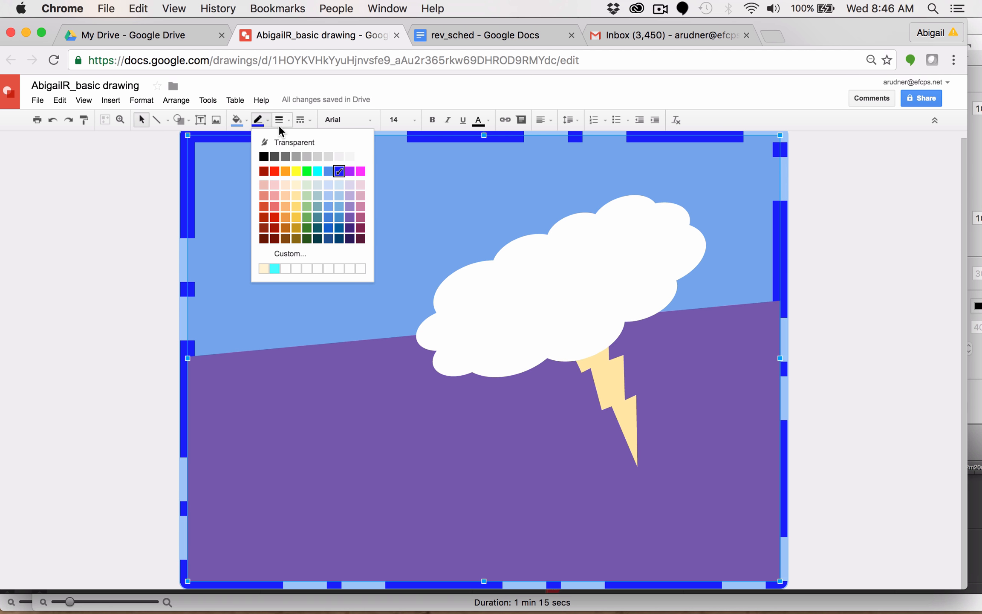
click(285, 147)
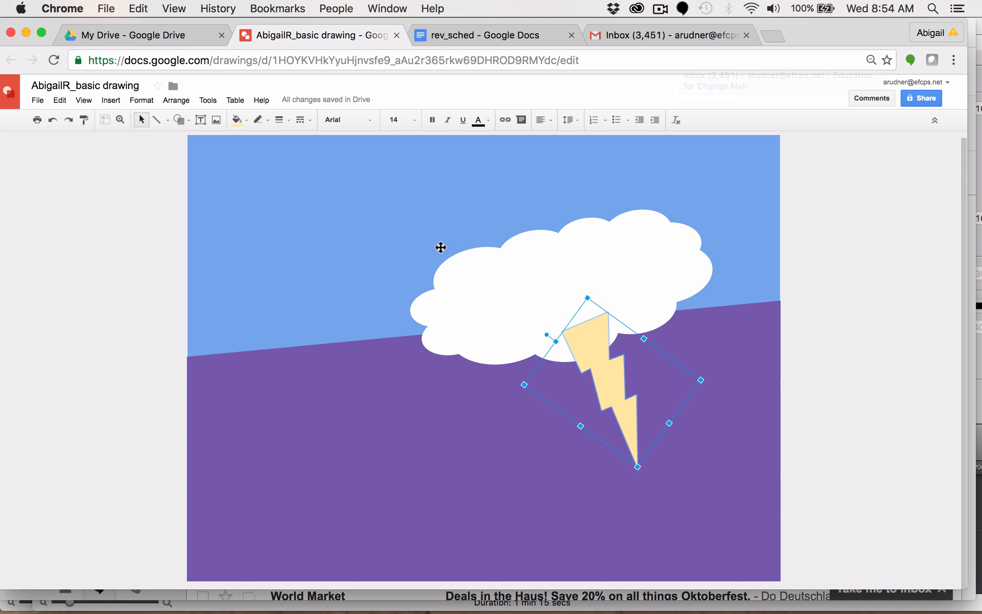
Step: Lower the lightning bolt's fill opacity through a custom fill colour, then deselect it
click(242, 120)
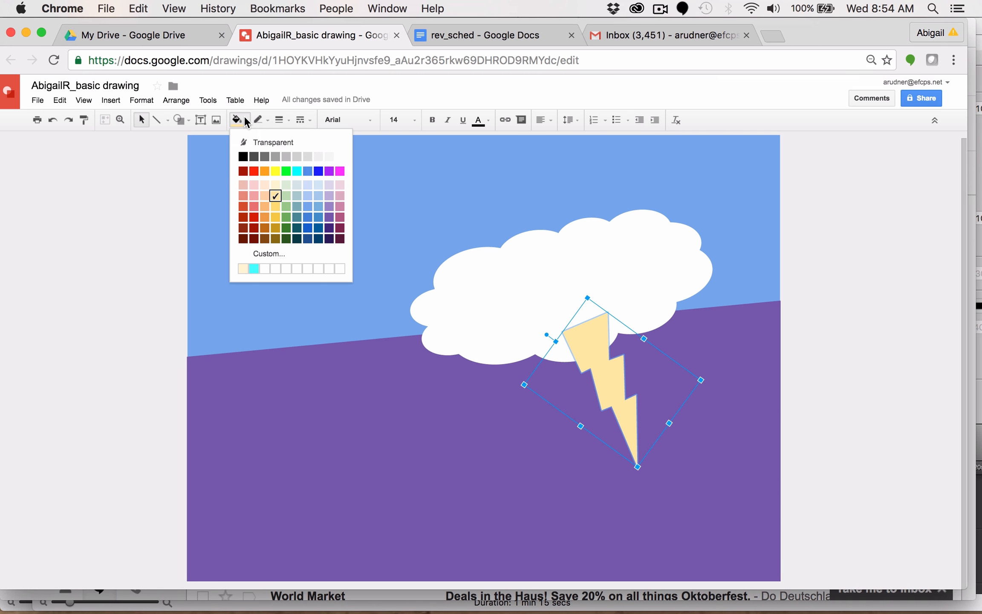
click(269, 254)
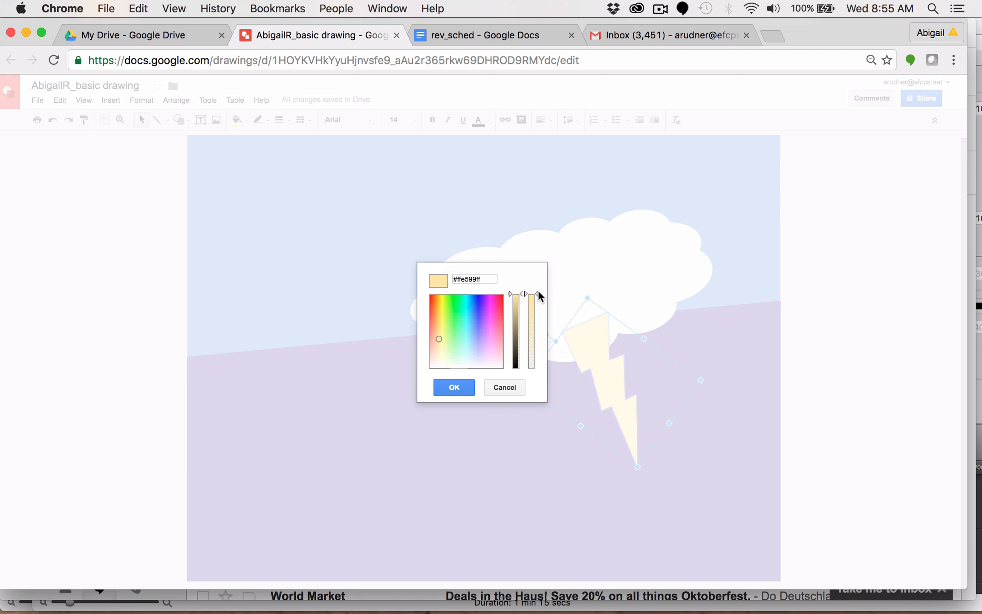
drag(535, 293, 542, 330)
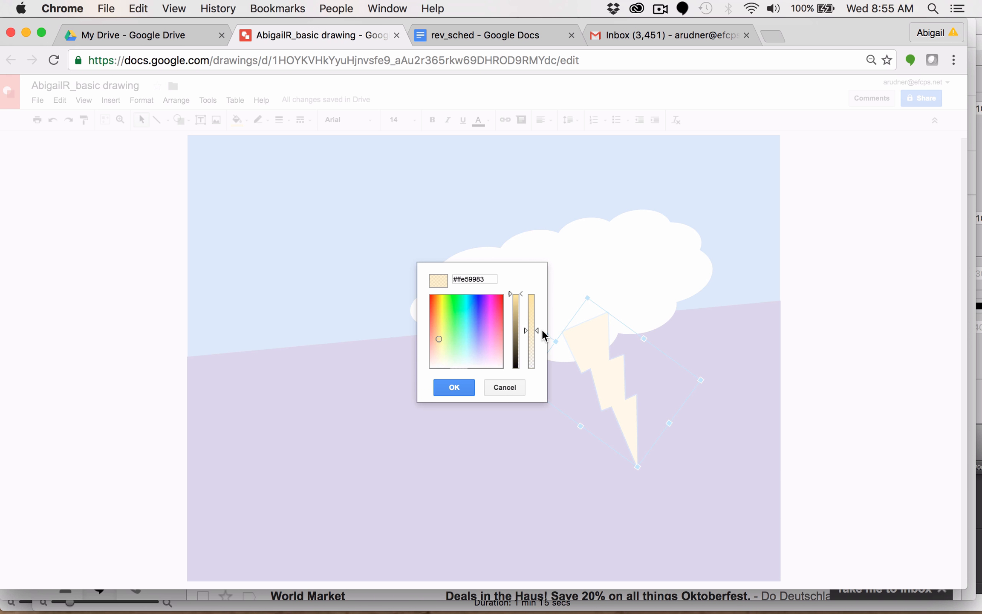
drag(542, 331, 541, 329)
click(450, 389)
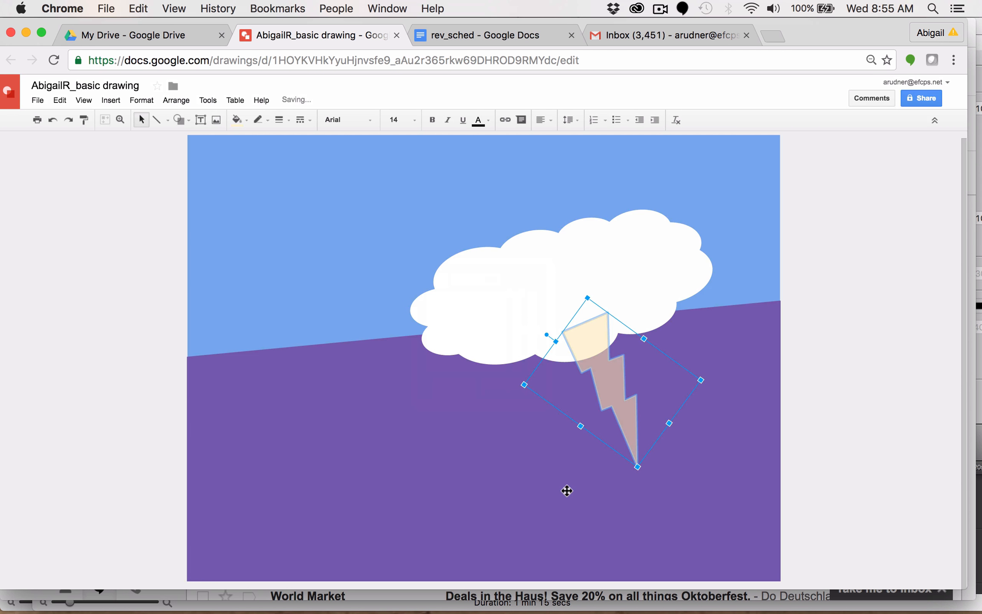
click(831, 442)
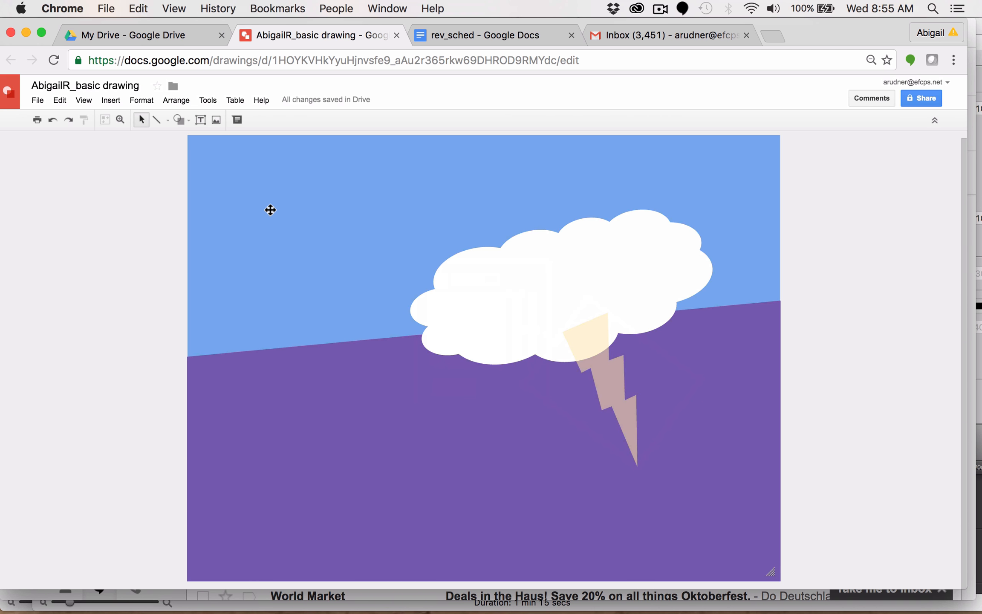
Step: Draw a small teardrop shape near the left end of the sky–ground boundary
click(182, 119)
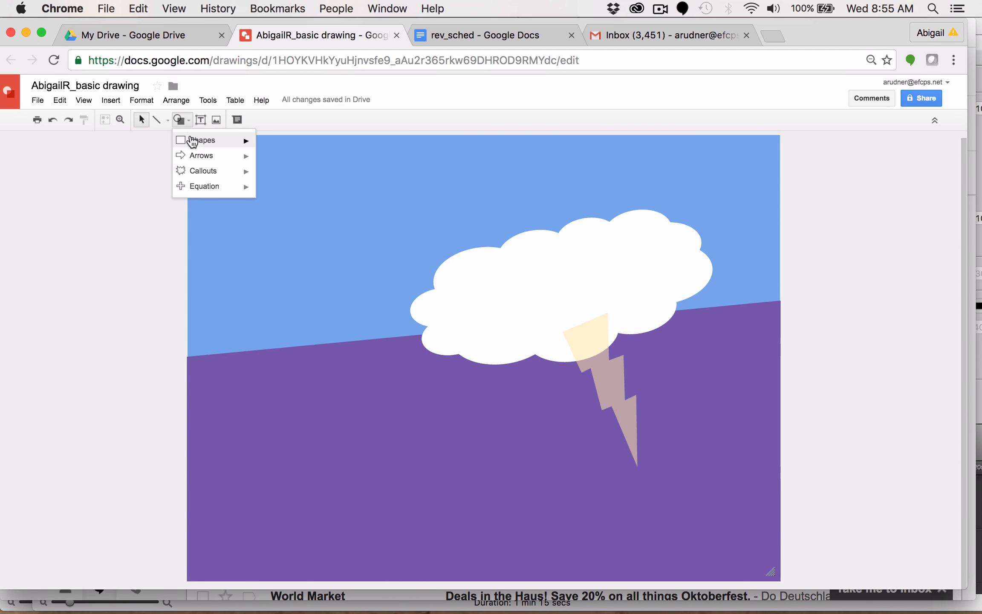
mouse_move(192, 141)
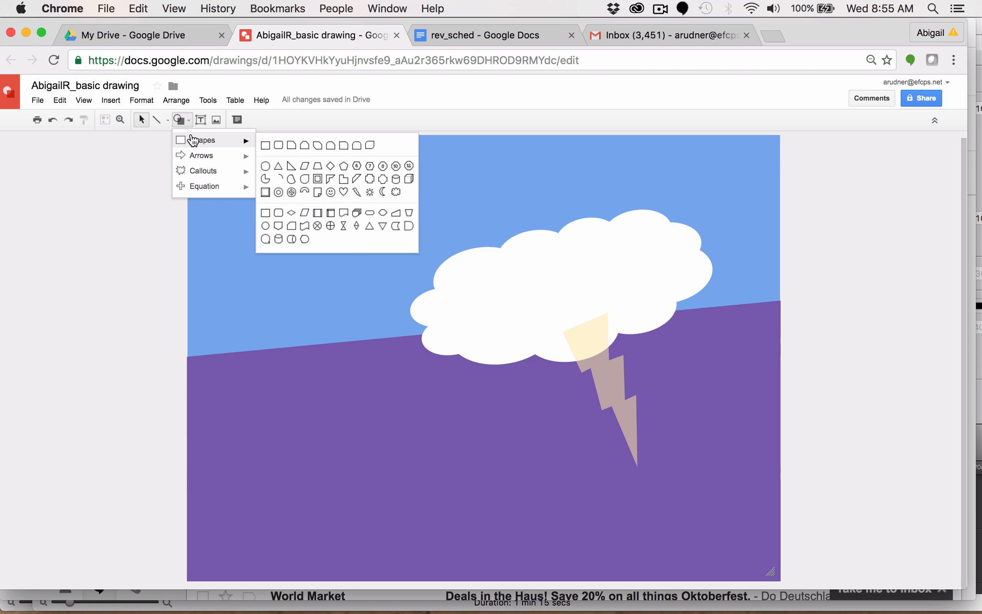
click(305, 179)
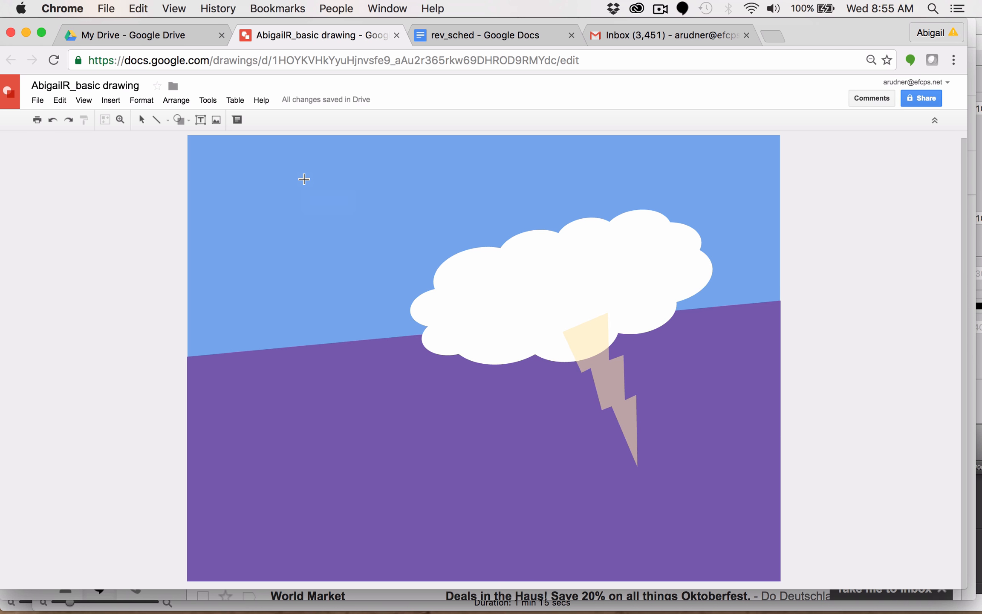
drag(308, 319, 362, 374)
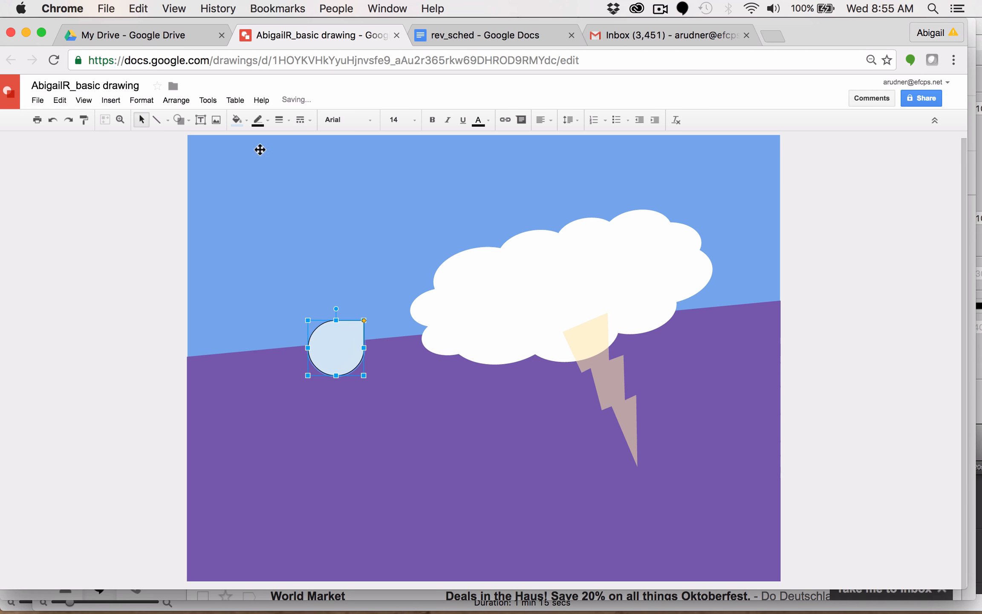
Step: Fill the teardrop cyan and make its outline transparent
click(239, 119)
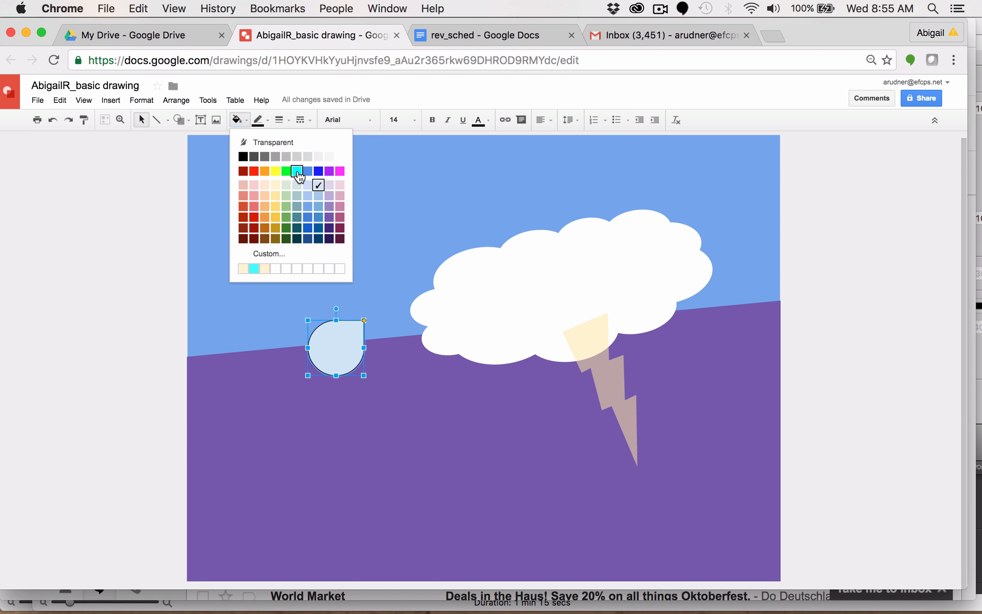
click(297, 171)
click(268, 122)
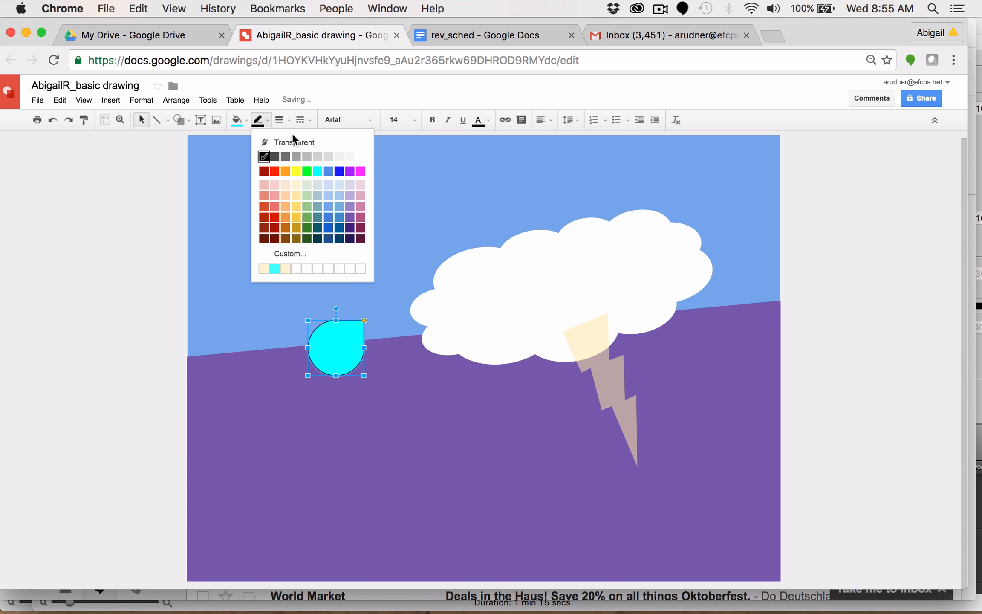
click(299, 144)
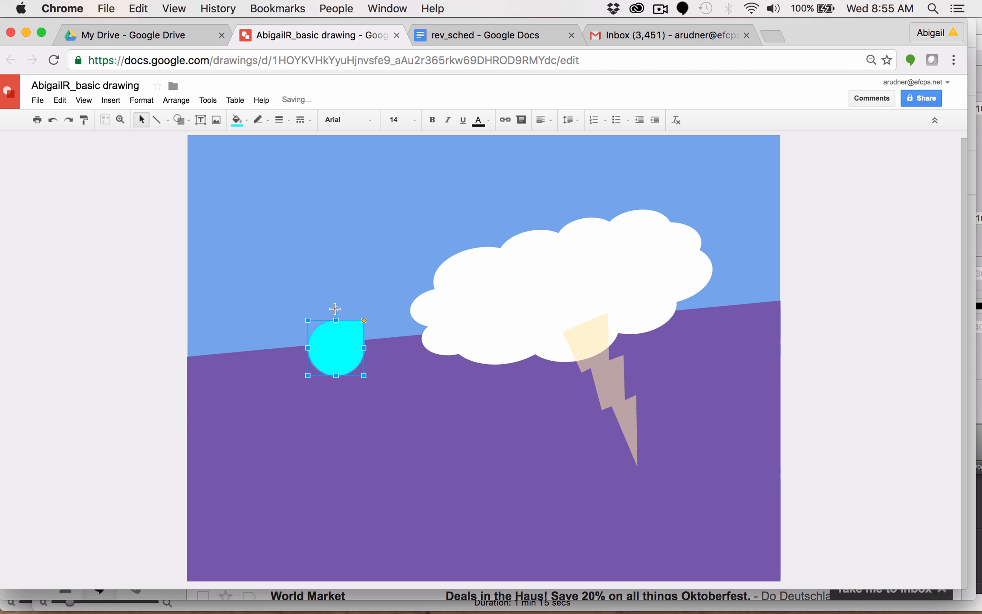
Step: Move the teardrop just below the cloud, tip up, and lower its fill opacity with a custom colour
drag(335, 309, 493, 390)
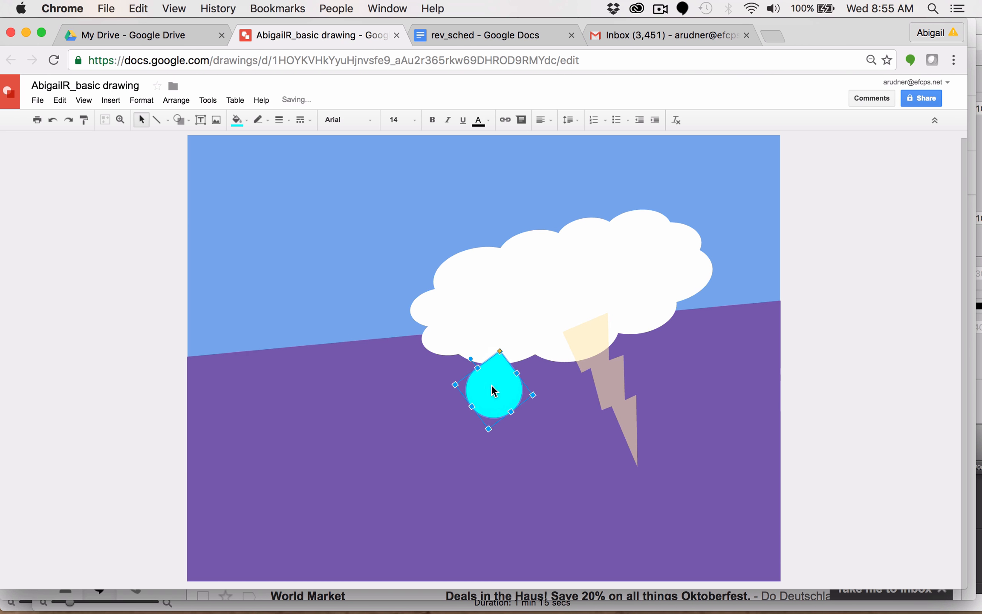
click(245, 122)
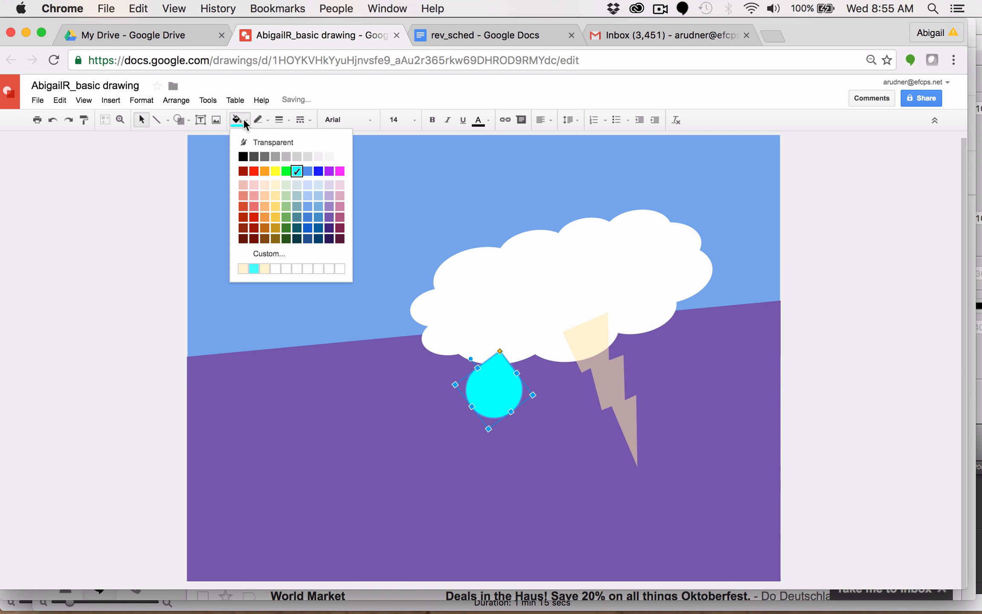
click(261, 253)
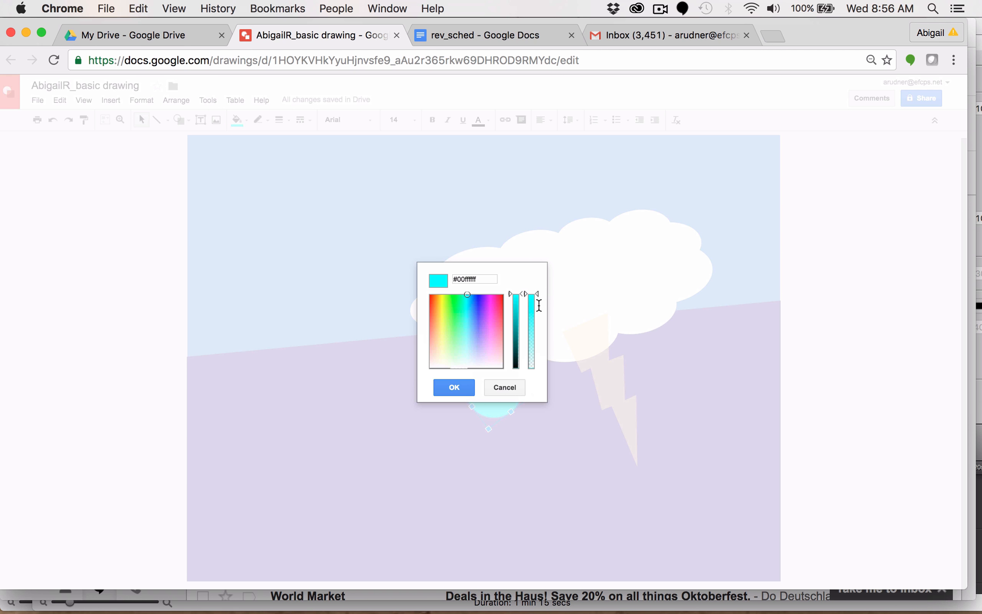
drag(536, 293, 543, 330)
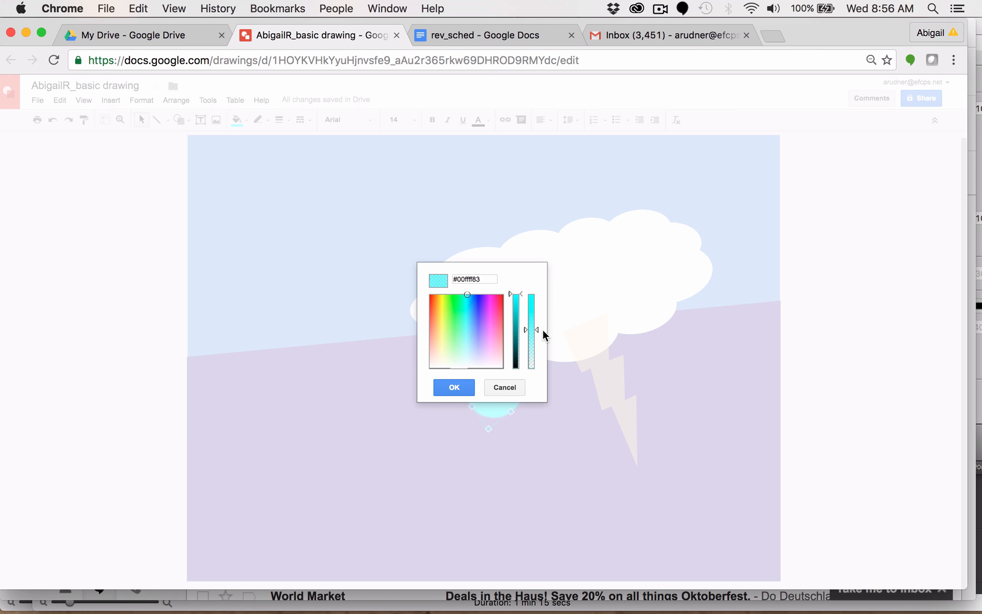
click(445, 387)
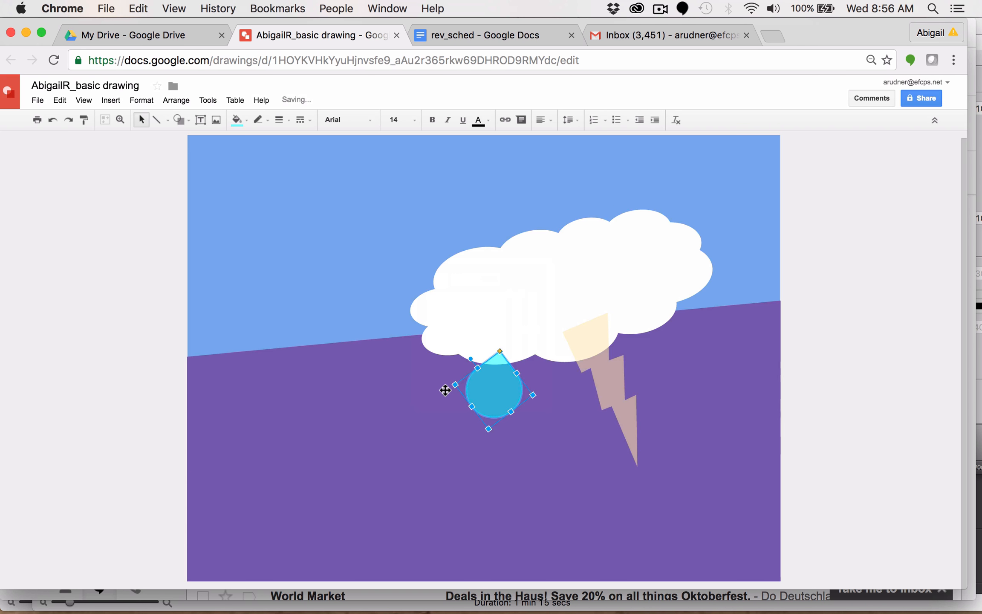
click(118, 267)
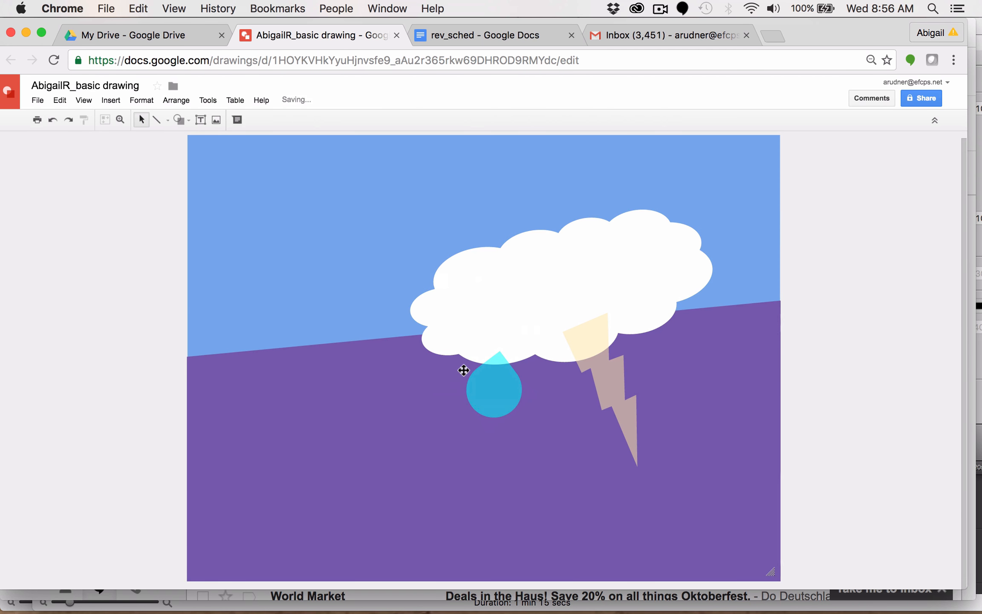
Step: Select the cloud, teardrop and lightning bolt together and group them into one object
click(534, 300)
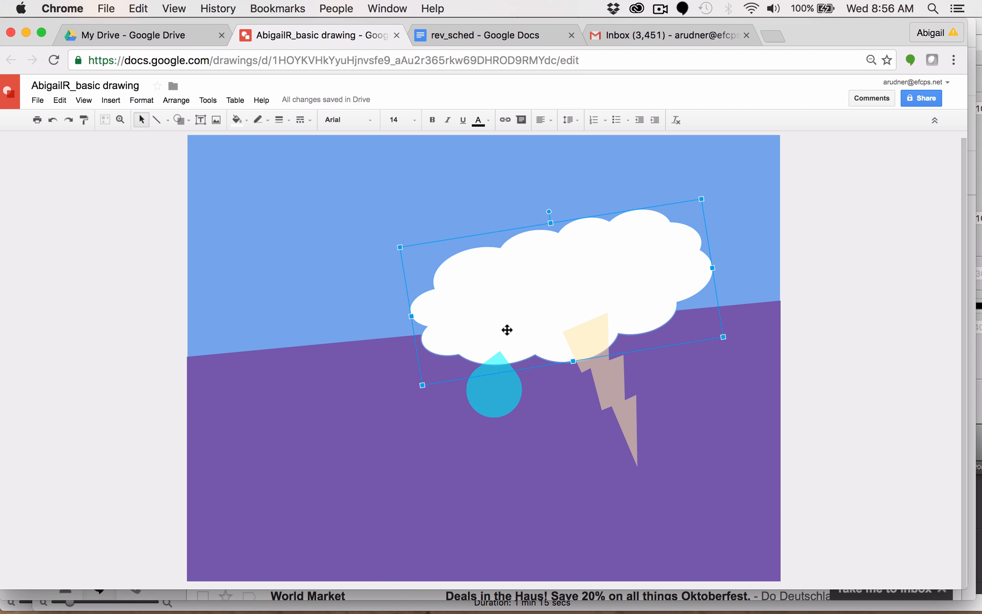
shift+click(502, 394)
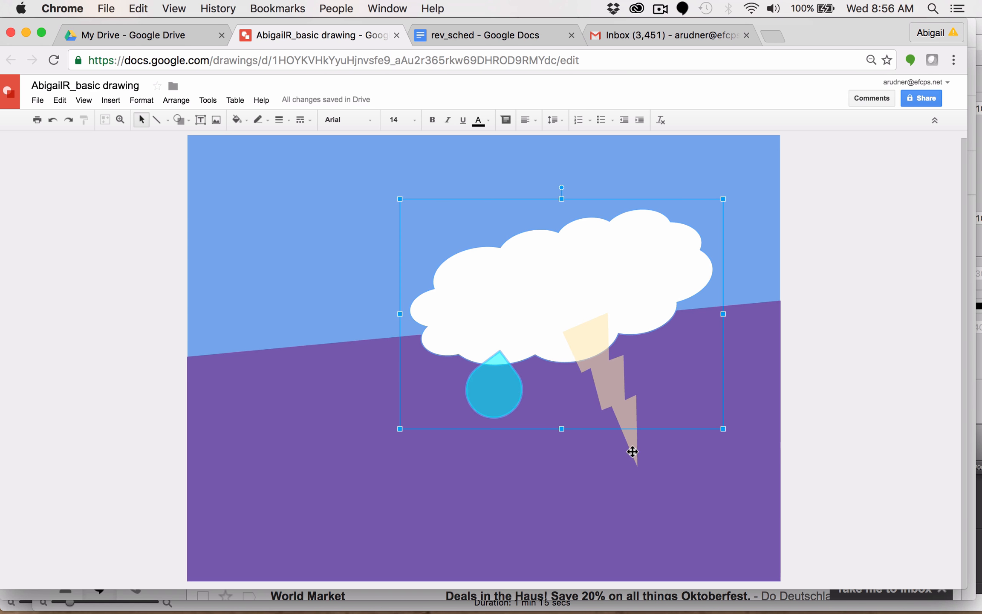
shift+click(620, 410)
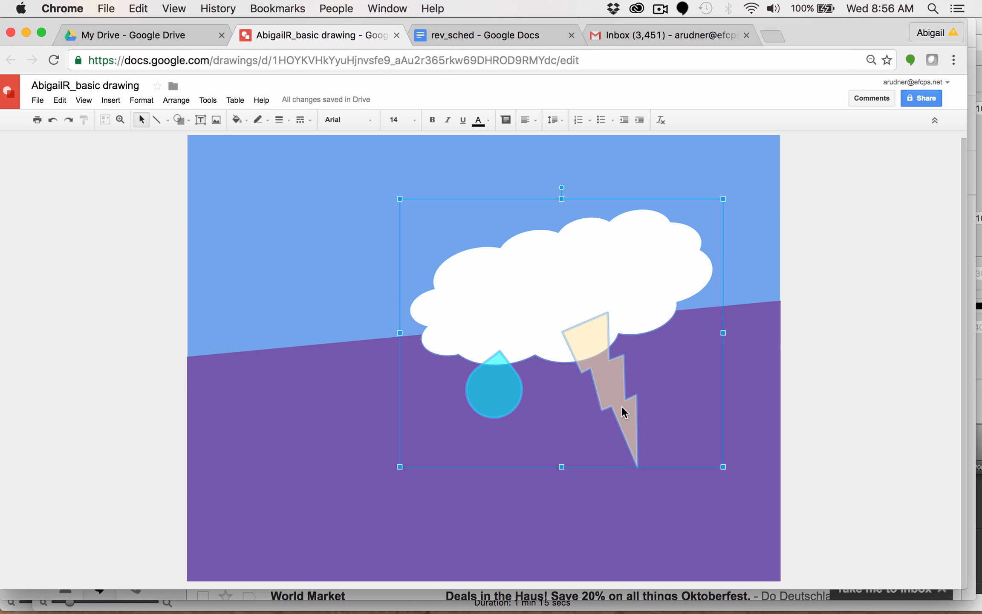
click(173, 100)
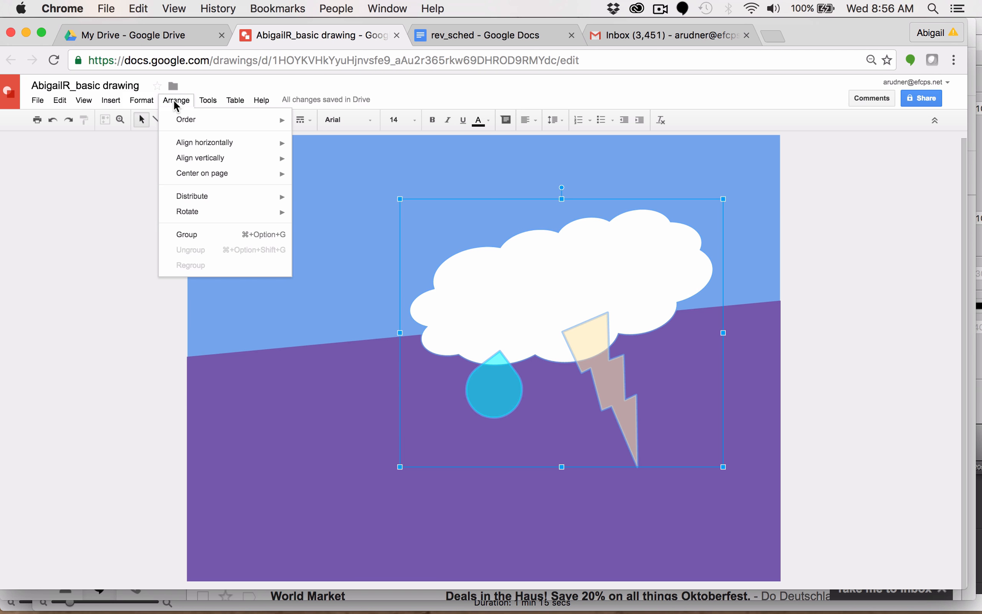
click(187, 235)
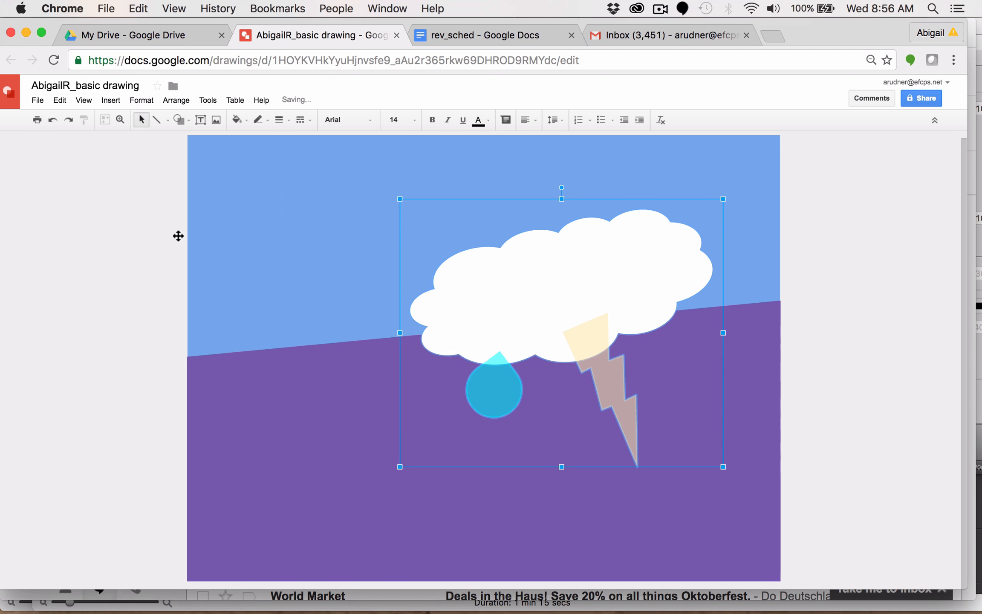
Step: Move the grouped storm down and to the right toward the lower-right corner, and copy it
click(136, 257)
drag(548, 277, 653, 353)
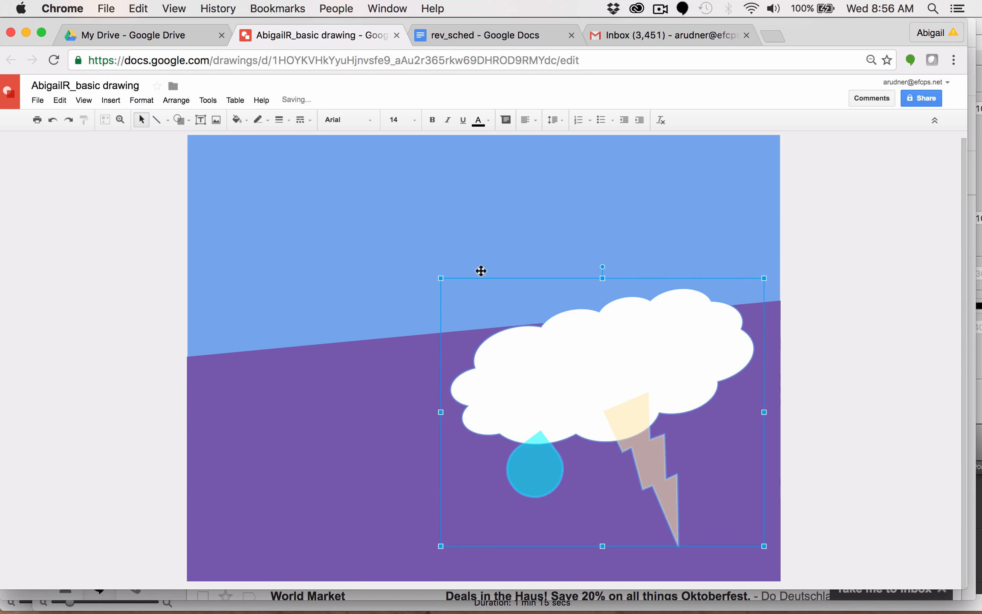
click(59, 101)
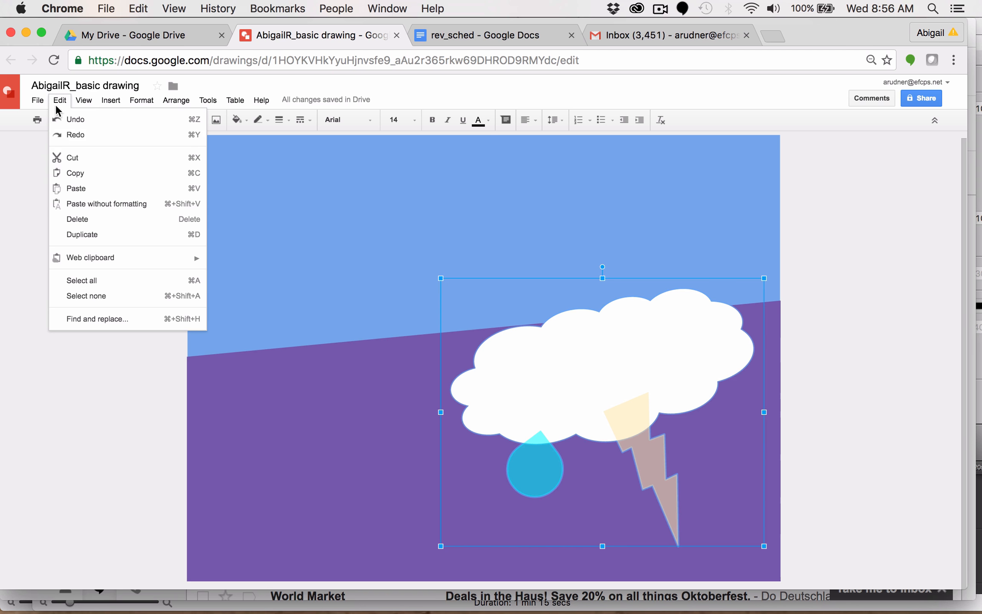
click(73, 172)
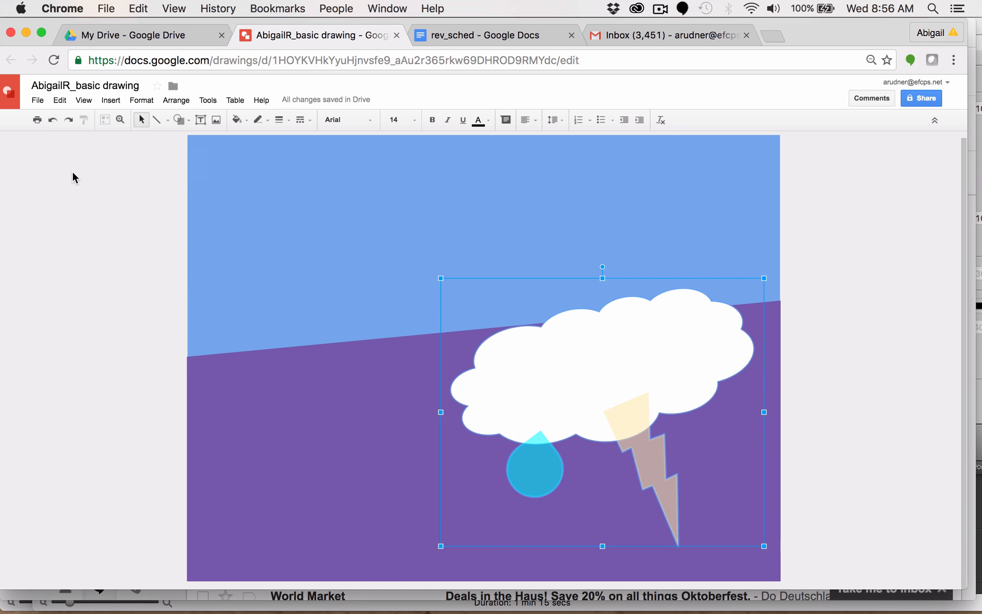
Step: Paste a duplicate of the storm group, shrink it to about half size and place it in the upper-left sky
click(58, 101)
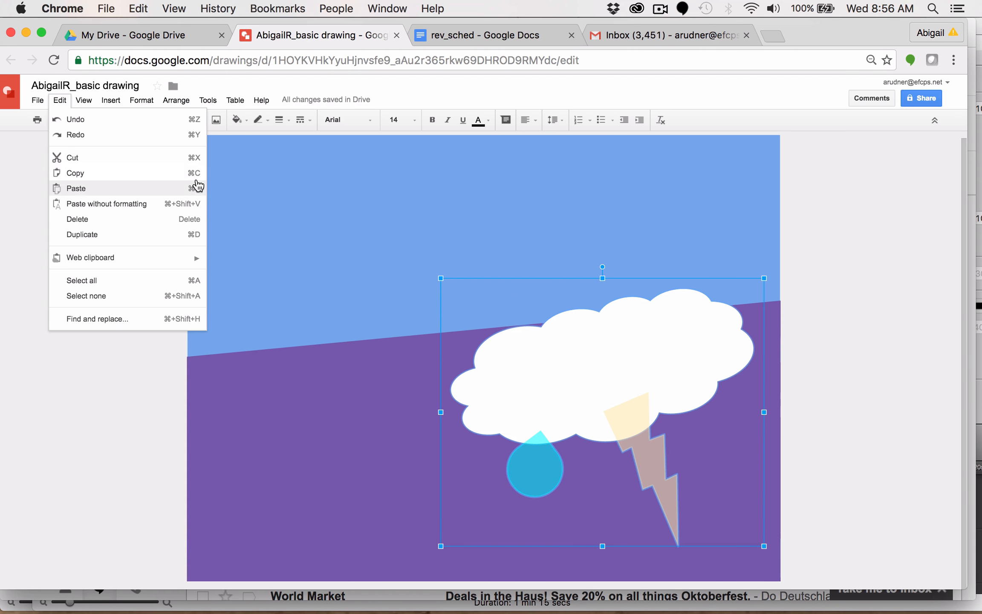
click(196, 188)
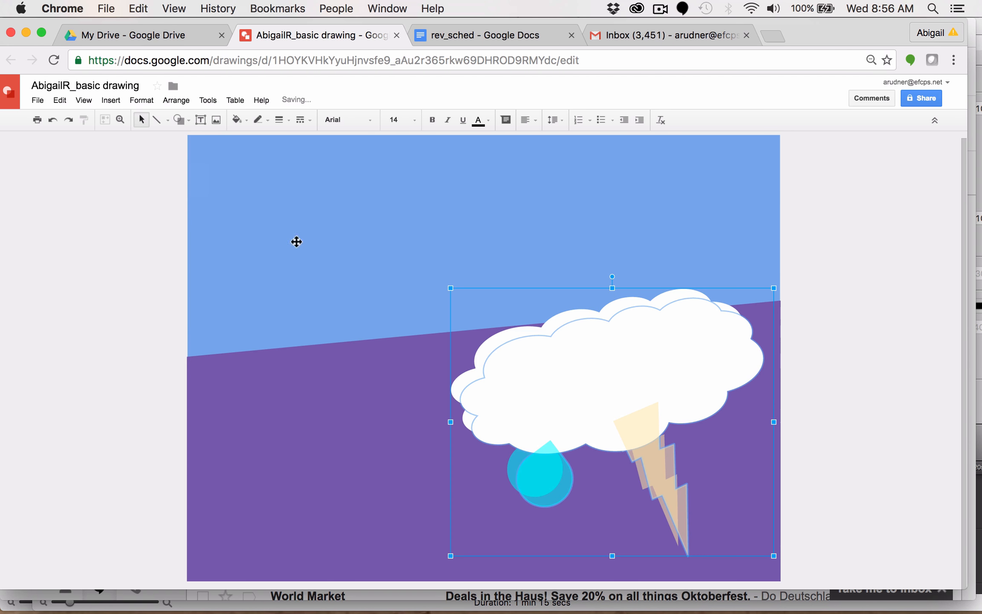
drag(594, 403, 378, 289)
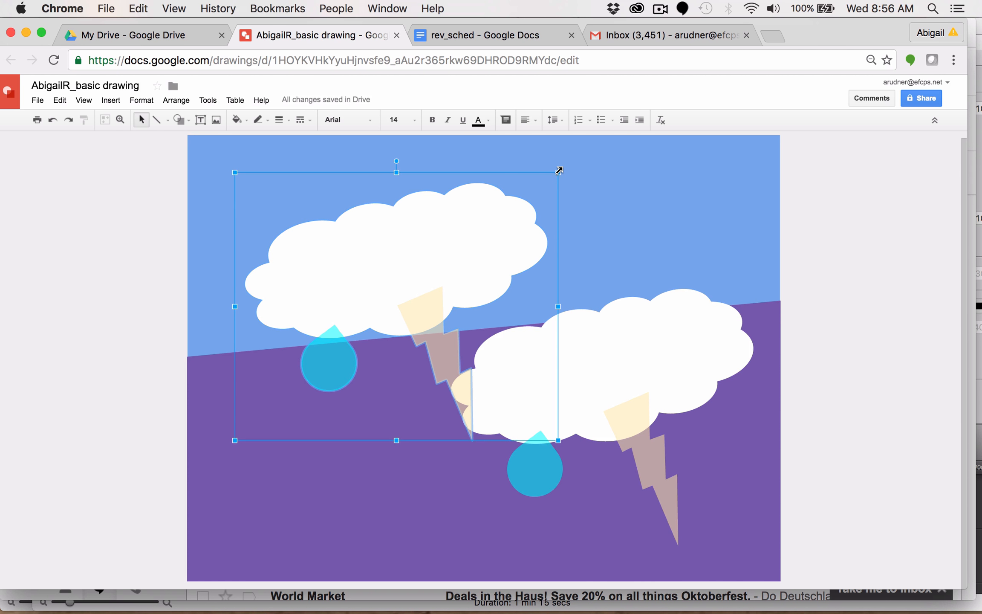
drag(558, 171, 393, 310)
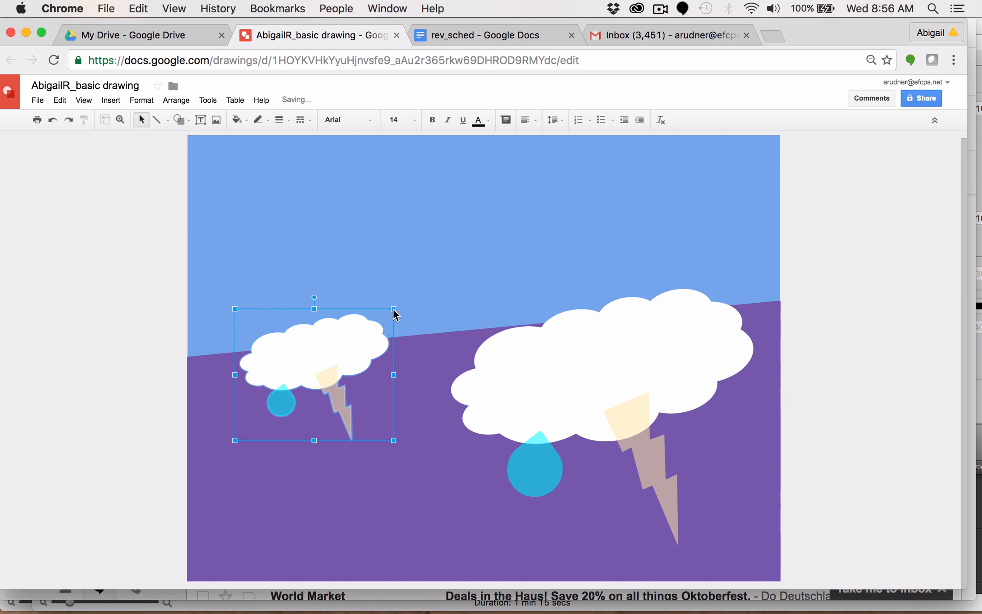
drag(318, 370, 340, 237)
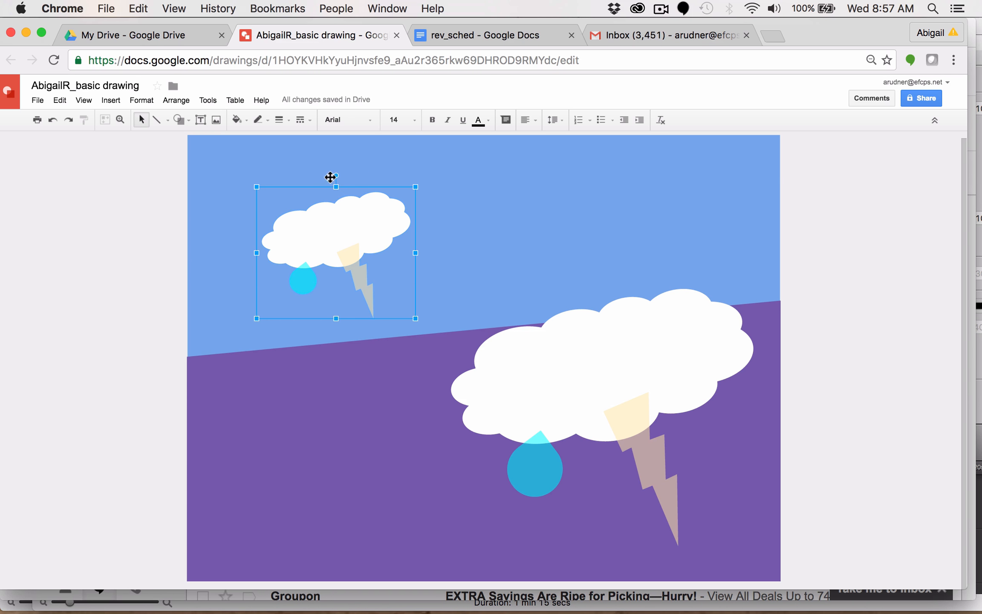
Step: Rotate the small duplicate storm group clockwise to tilt it, then deselect it
drag(335, 174, 383, 193)
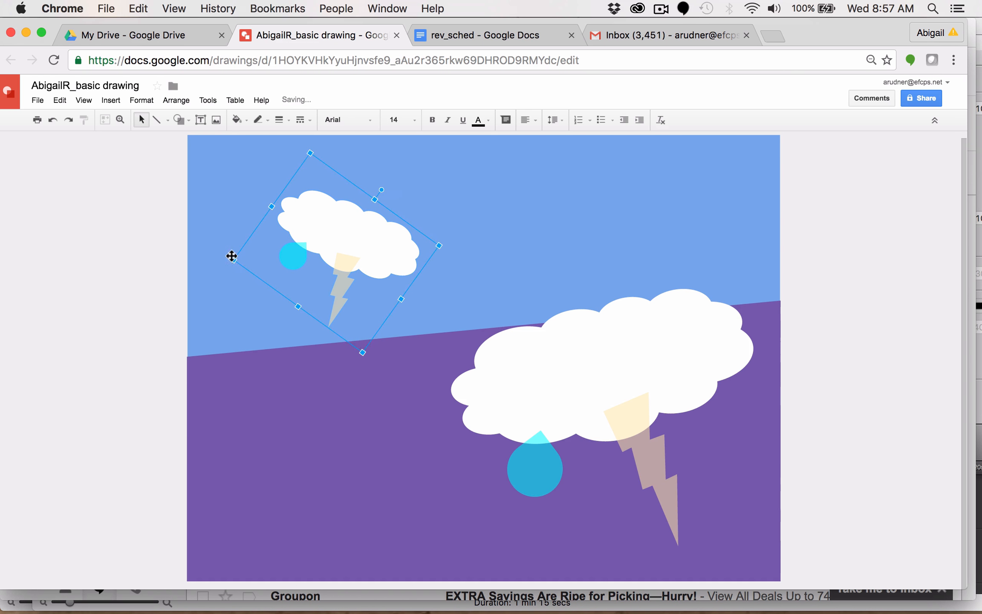
click(125, 292)
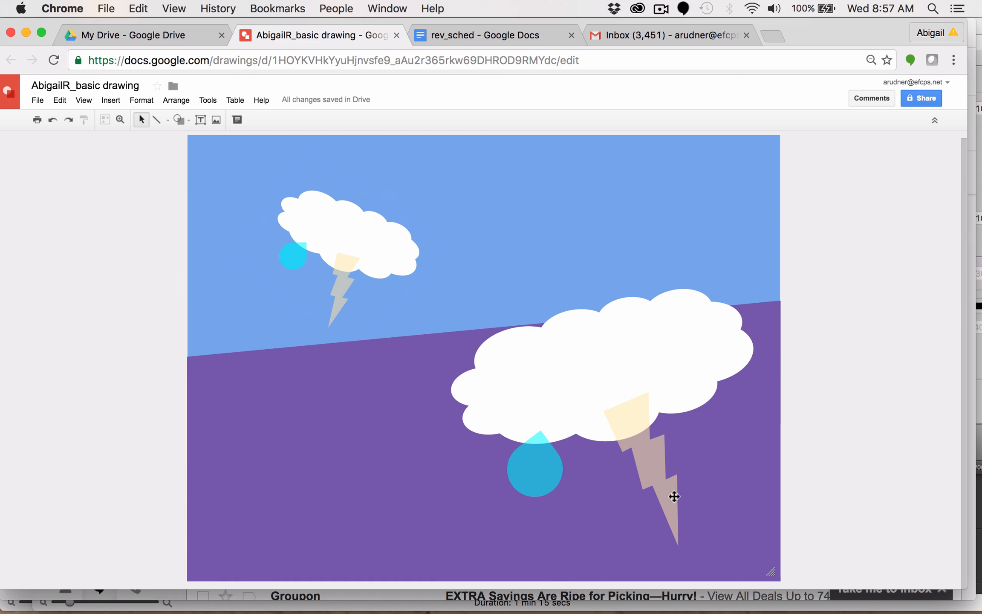